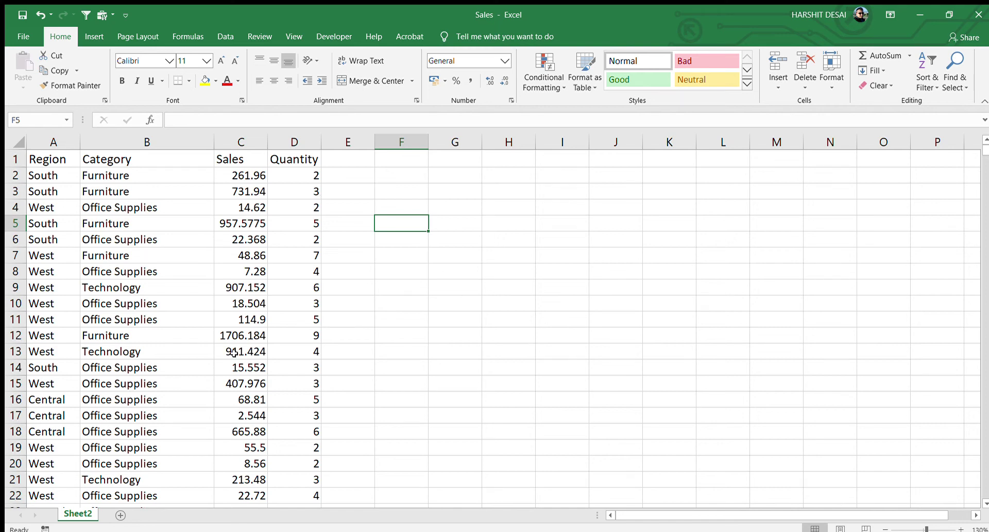
Review the Region, Category, Sales and Quantity headers in A1:D1.
{"action": "key", "text": "Left"}
{"action": "key", "text": "Left"}
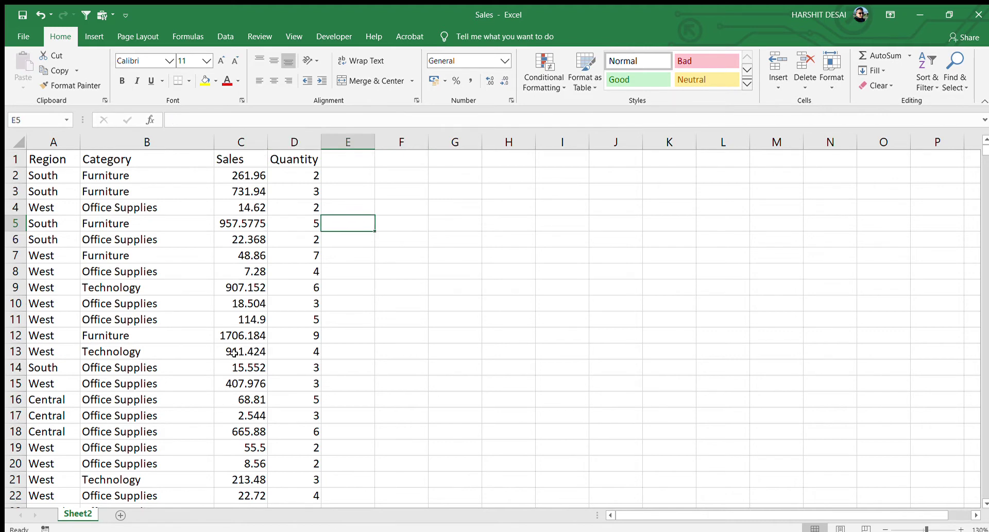
{"action": "key", "text": "Right"}
{"action": "key", "text": "Right"}
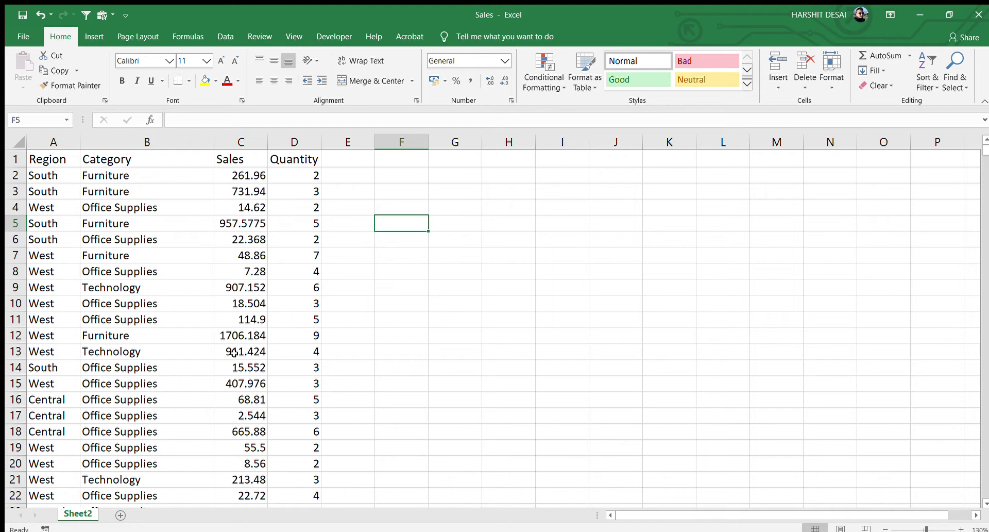
{"action": "key", "text": "Left"}
{"action": "key", "text": "Left"}
{"action": "key", "text": "Left"}
{"action": "key", "text": "Up"}
{"action": "key", "text": "Left"}
{"action": "key", "text": "Left"}
{"action": "key", "text": "Up"}
{"action": "key", "text": "Up"}
{"action": "key", "text": "Up"}
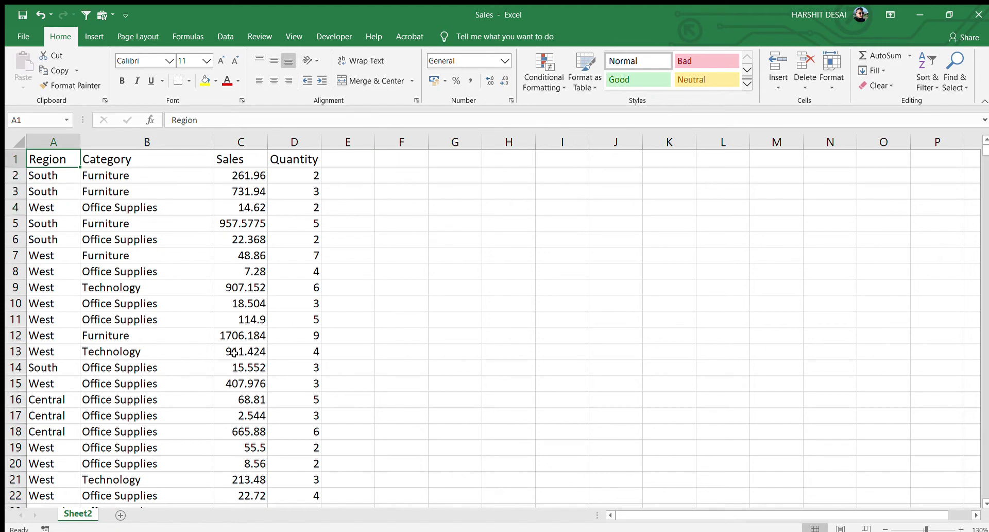
{"action": "key", "text": "Right"}
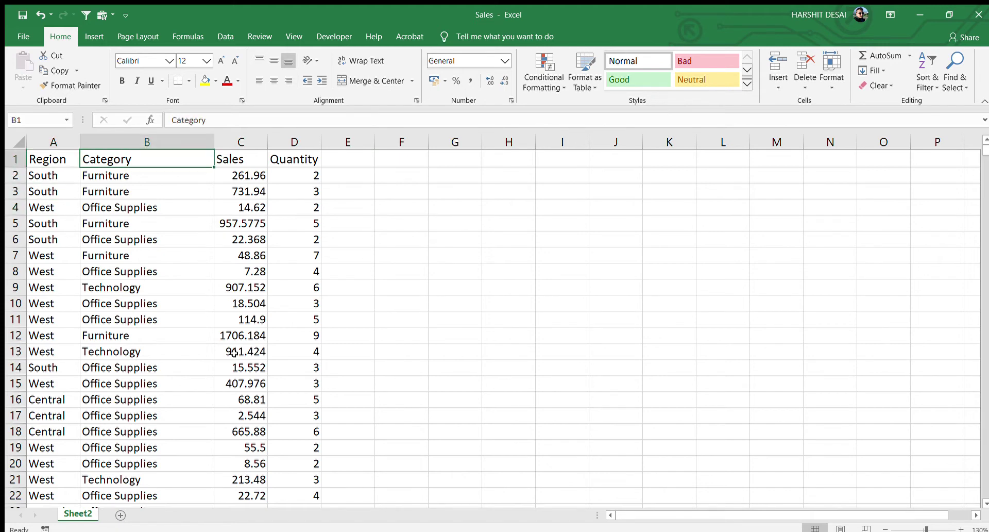
{"action": "key", "text": "Right"}
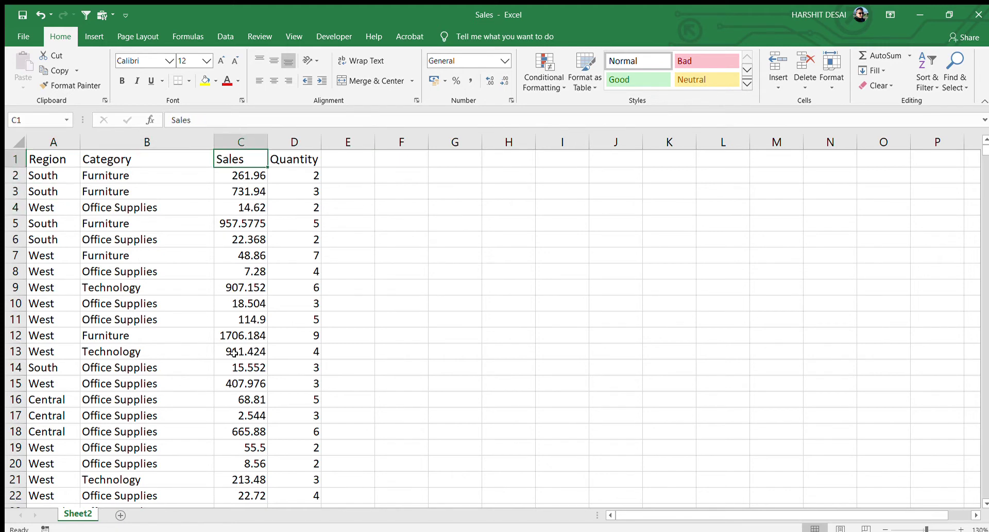
{"action": "key", "text": "Right"}
Return to cell F5 and start a formula with an equals sign.
{"action": "key", "text": "Left"}
{"action": "key", "text": "Left"}
{"action": "key", "text": "Left"}
{"action": "key", "text": "Right"}
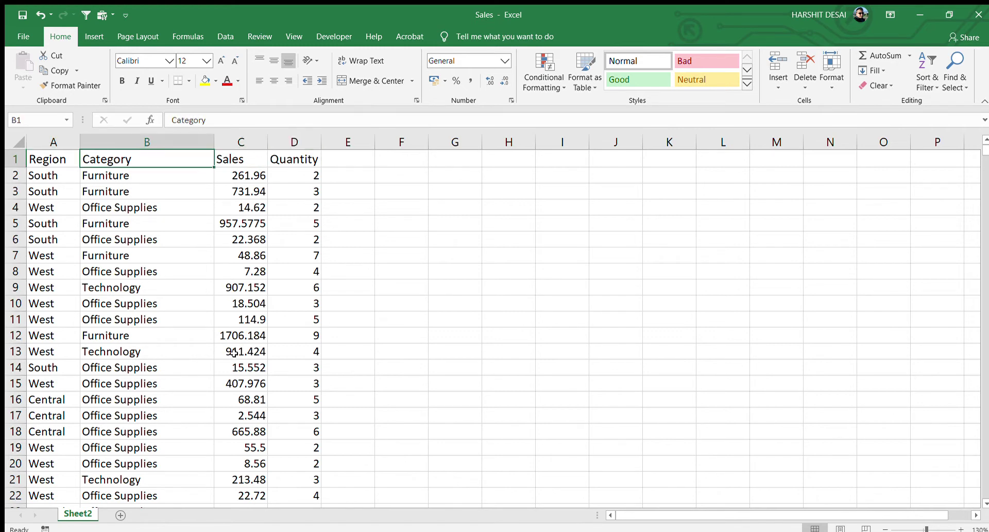
{"action": "key", "text": "Right"}
{"action": "key", "text": "Right"}
{"action": "key", "text": "Down"}
{"action": "key", "text": "Right"}
{"action": "key", "text": "Right"}
{"action": "key", "text": "Down"}
{"action": "key", "text": "Down"}
{"action": "key", "text": "Down"}
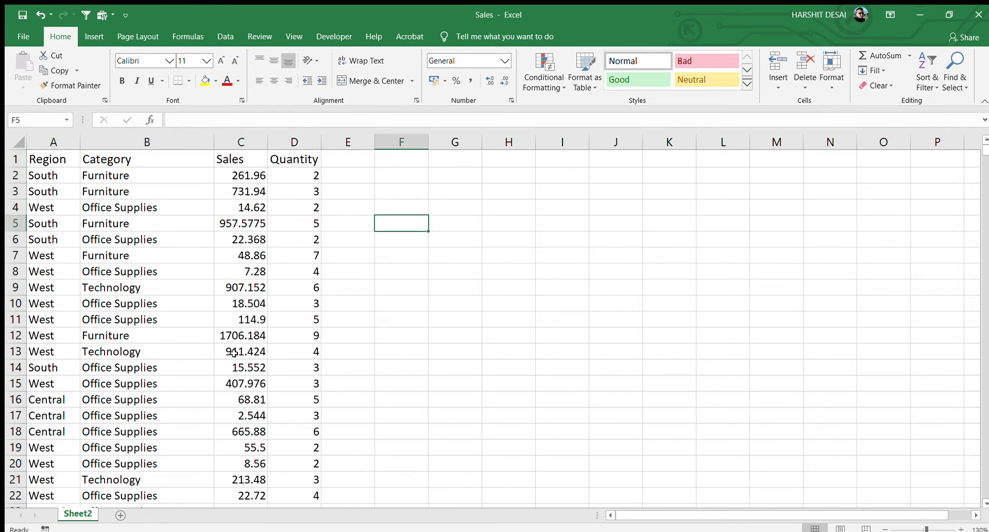
{"action": "type", "text": "="}
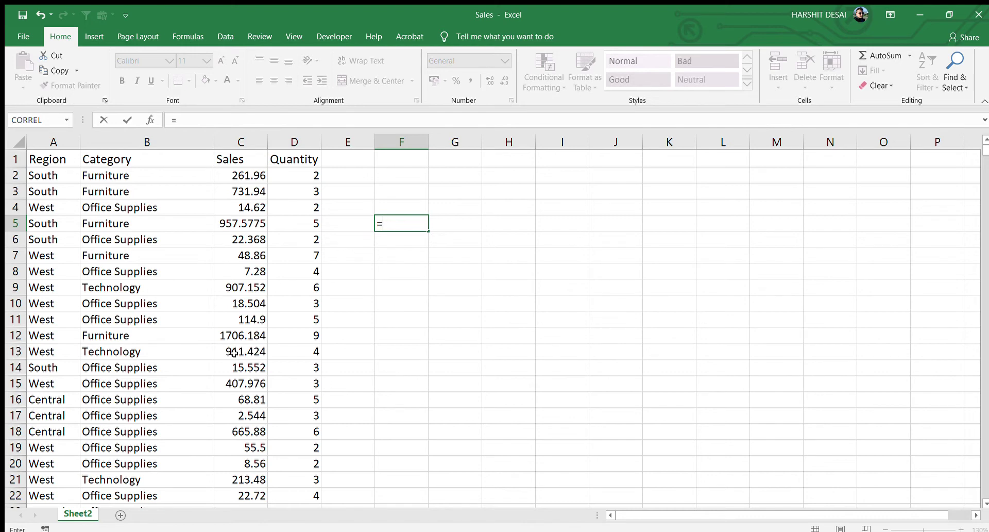
Enter SUMIF in F5 with the absolute criteria range $B$2:$B$5000.
{"action": "type", "text": "sumi"}
{"action": "key", "text": "Tab"}
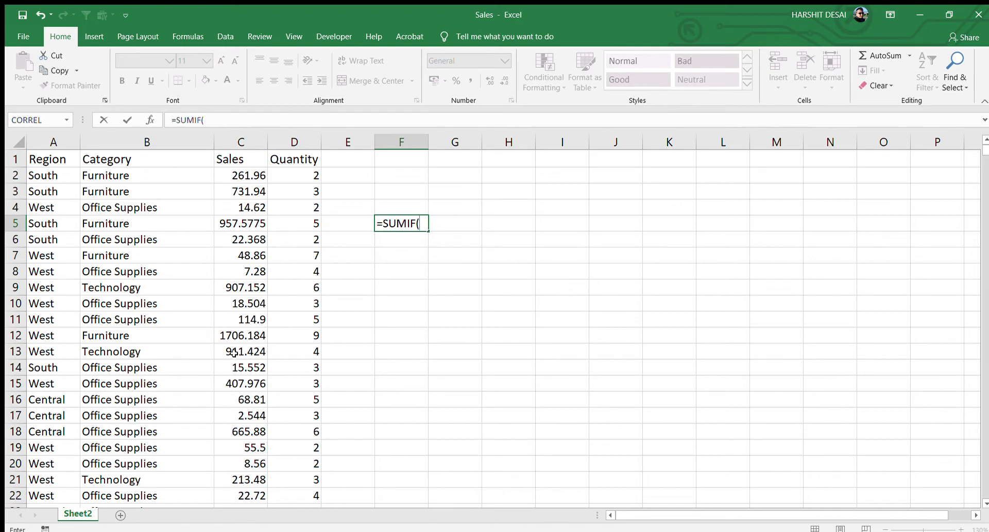
{"action": "key", "text": "Left"}
{"action": "key", "text": "Left"}
{"action": "key", "text": "Left"}
{"action": "key", "text": "Left"}
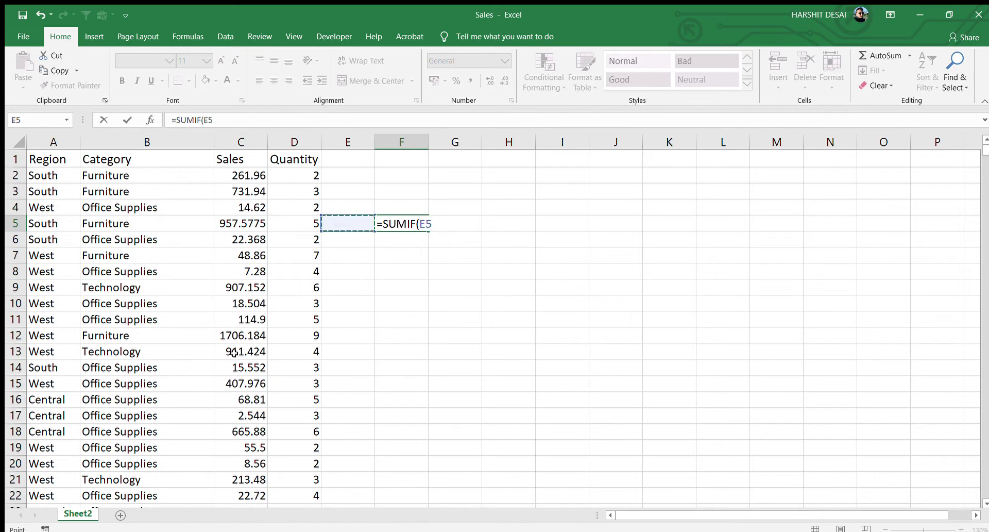
{"action": "key", "text": "Up"}
{"action": "key", "text": "Up"}
{"action": "key", "text": "Up"}
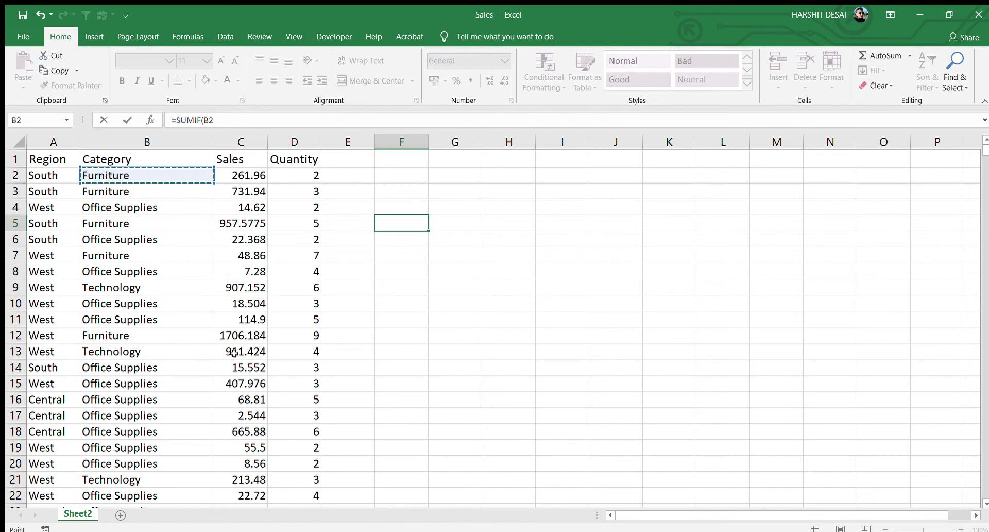
{"action": "key", "text": "ctrl+shift+Down"}
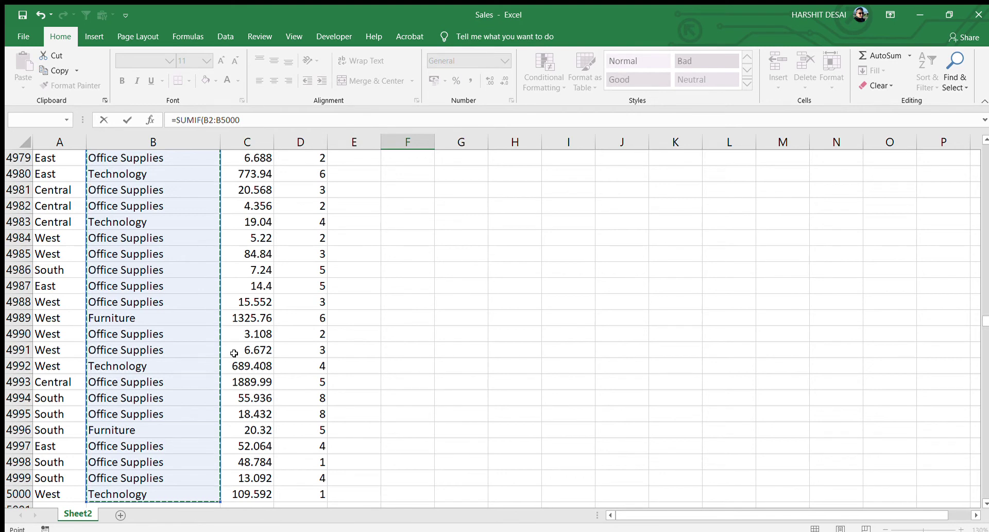
{"action": "key", "text": "F4"}
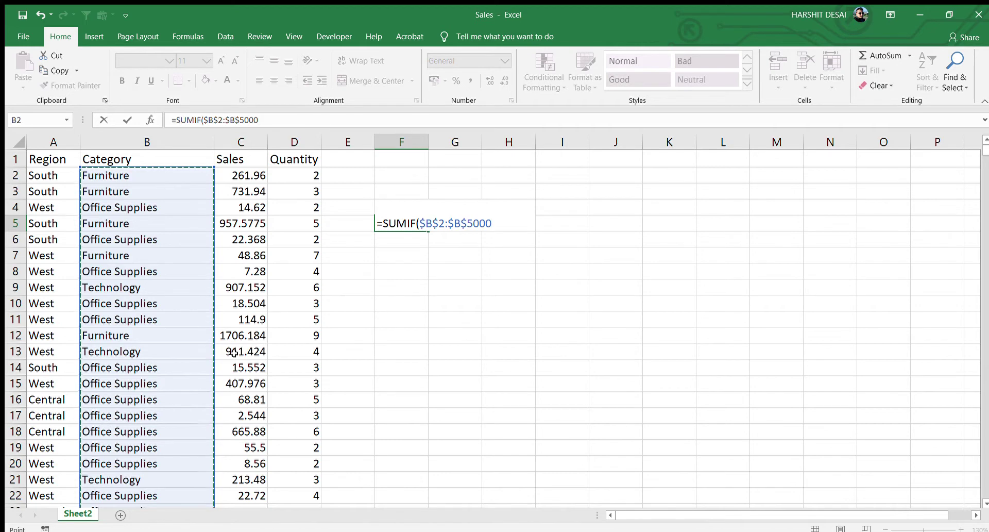
Finish the SUMIF with criterion "Technology" and absolute sum range $C$2:$C$5000, returning 429328.6.
{"action": "type", "text": ","}
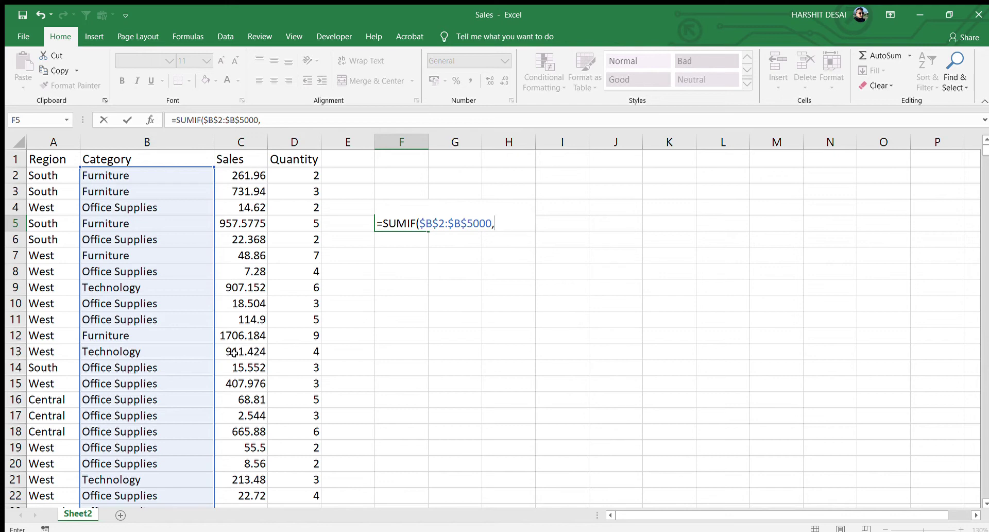
{"action": "type", "text": "\"Technology"}
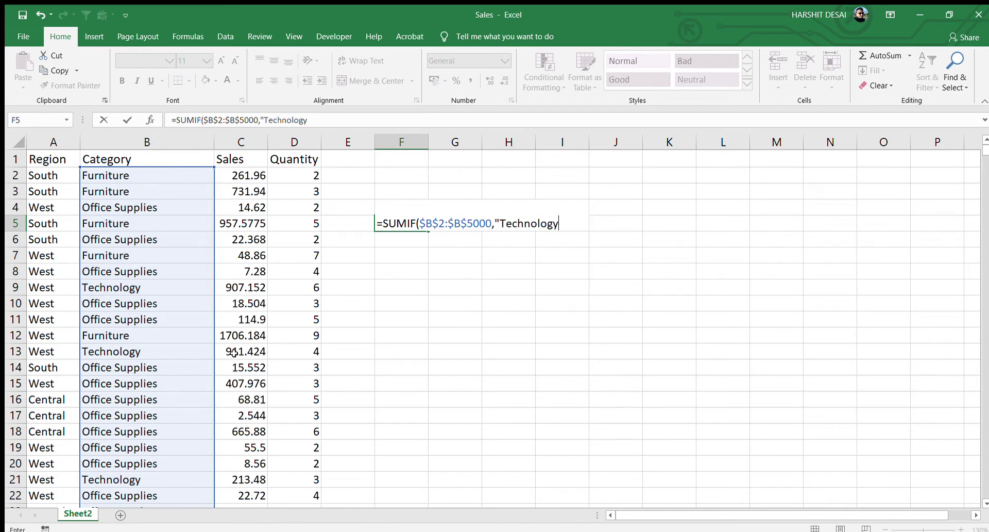
{"action": "type", "text": "\","}
{"action": "key", "text": "Left"}
{"action": "key", "text": "Left"}
{"action": "key", "text": "Left"}
{"action": "key", "text": "Up"}
{"action": "key", "text": "Up"}
{"action": "key", "text": "Up"}
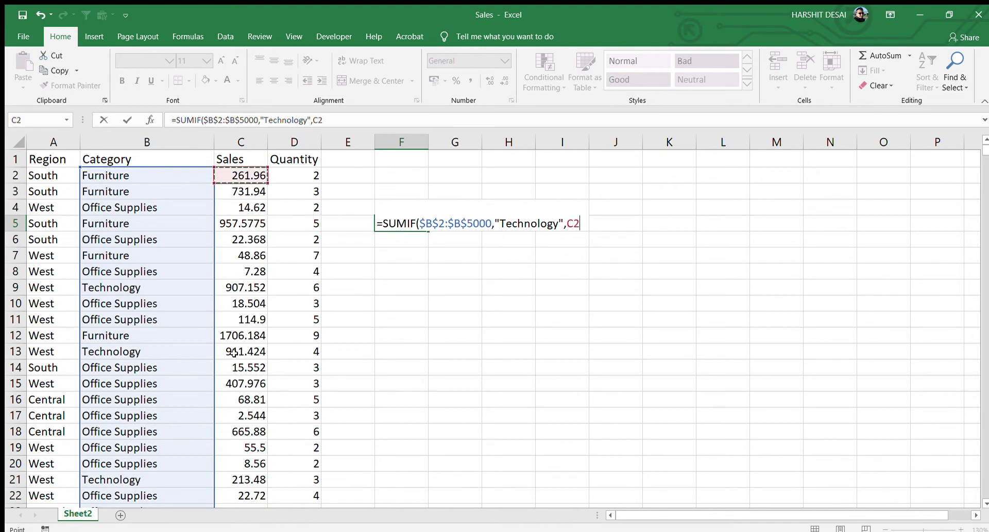
{"action": "key", "text": "ctrl+shift+Down"}
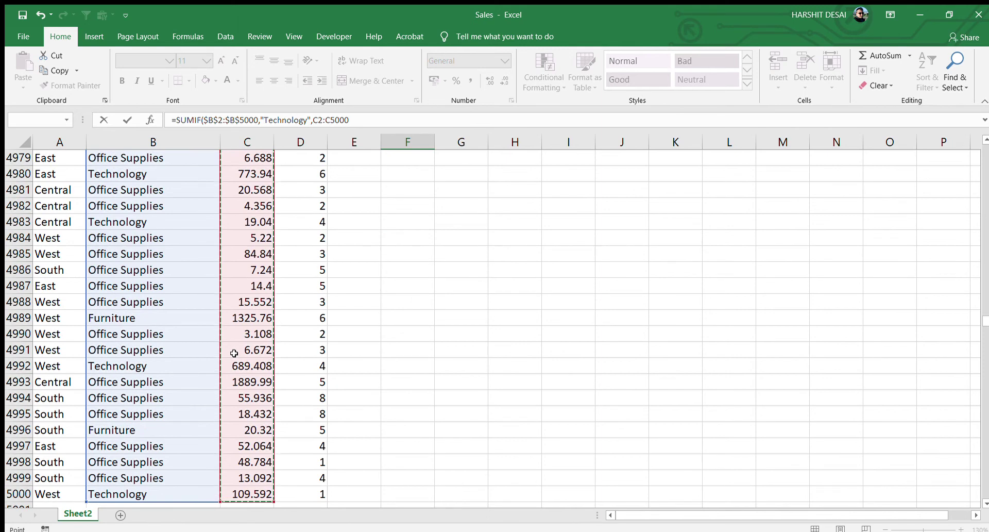
{"action": "key", "text": "F4"}
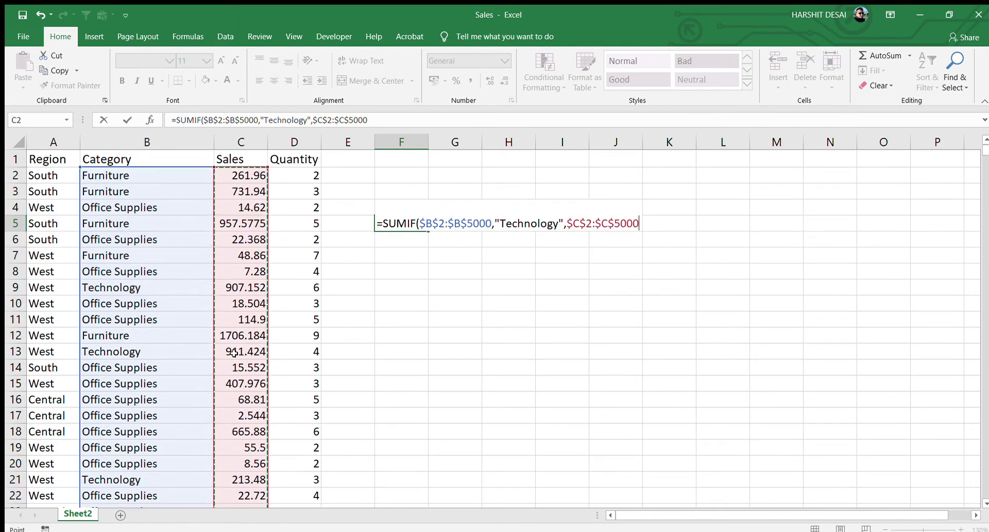
{"action": "type", "text": ","}
{"action": "type", "text": ")"}
{"action": "key", "text": "Return"}
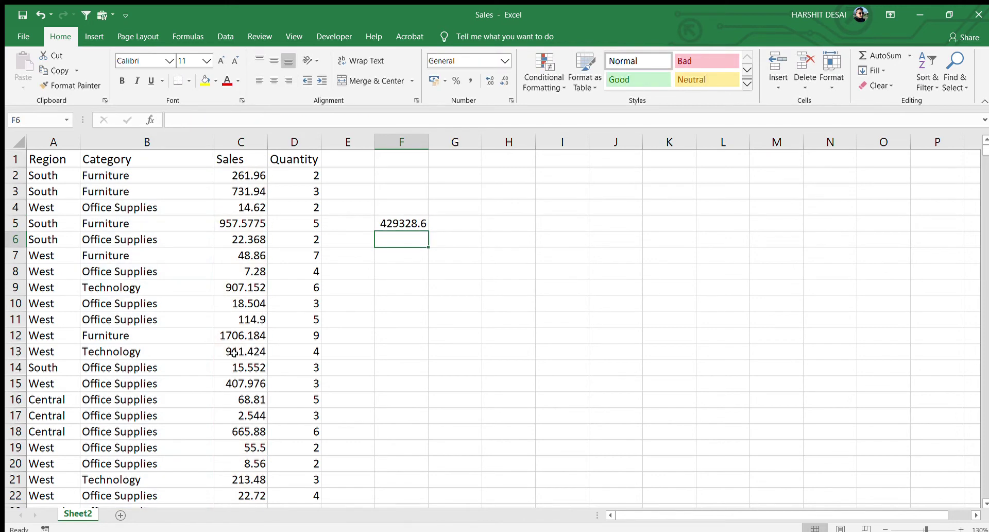
Turn on filtering for the Region, Category, Sales and Quantity header row.
{"action": "key", "text": "Up"}
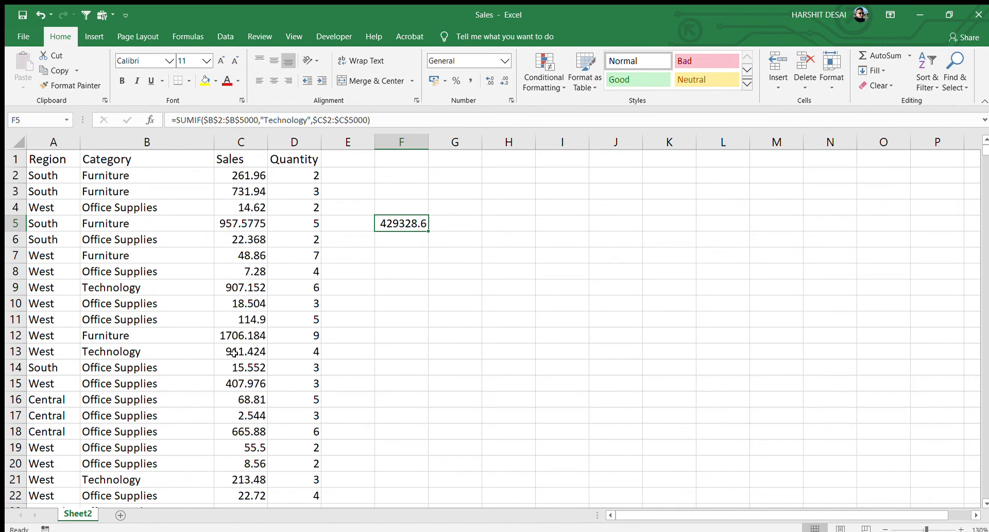
{"action": "key", "text": "Left"}
{"action": "key", "text": "Left"}
{"action": "key", "text": "Left"}
{"action": "key", "text": "Up"}
{"action": "key", "text": "Up"}
{"action": "key", "text": "Left"}
{"action": "key", "text": "Left"}
{"action": "key", "text": "Up"}
{"action": "key", "text": "Up"}
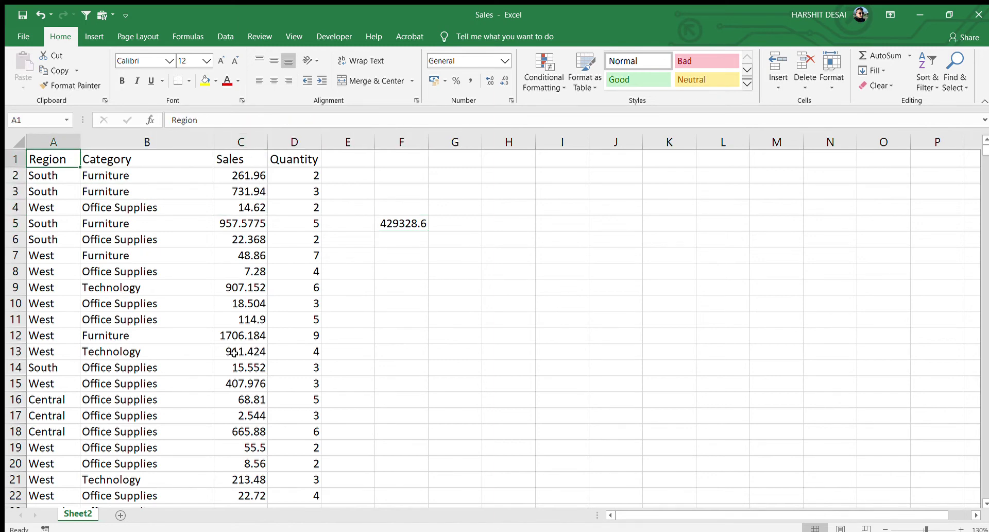
{"action": "key", "text": "ctrl+shift+l"}
{"action": "key", "text": "Right"}
{"action": "key", "text": "Right"}
{"action": "key", "text": "Left"}
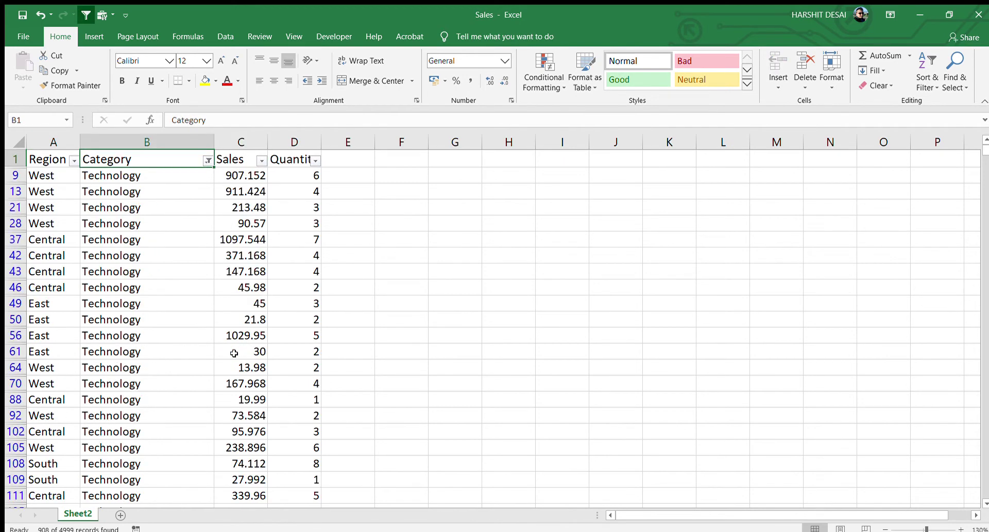
Filter to Technology, confirm the Sales sum of 429328.624, then remove the filter.
{"action": "key", "text": "Down"}
{"action": "key", "text": "Right"}
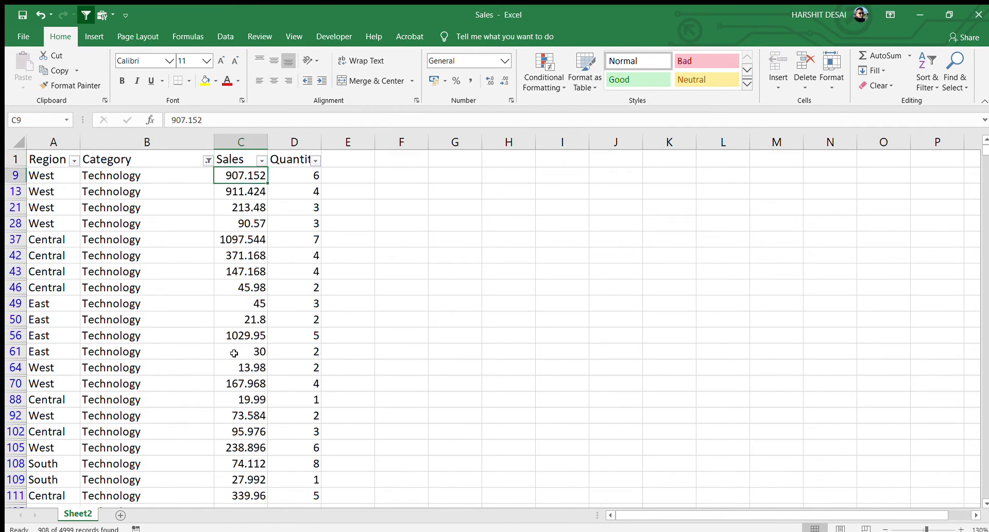
{"action": "key", "text": "ctrl+shift+Down"}
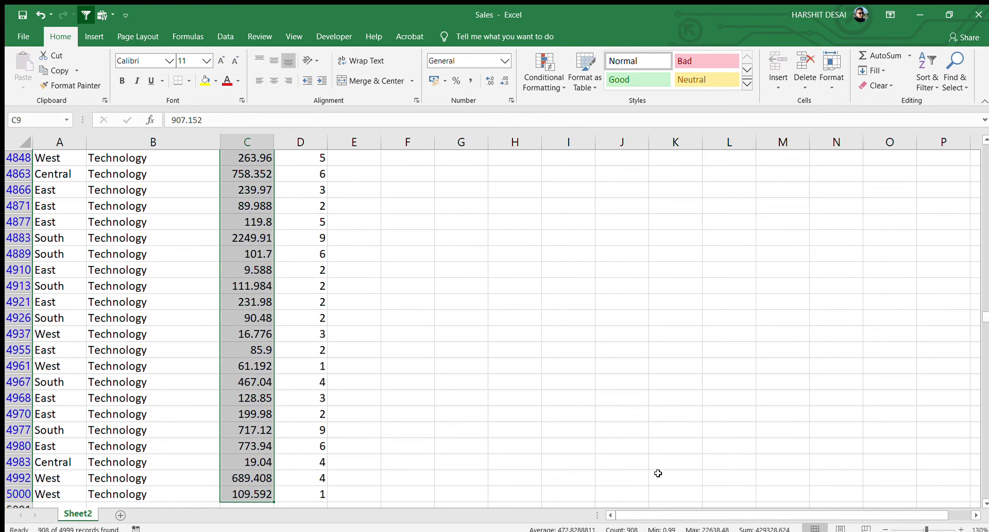
{"action": "key", "text": "ctrl+Home"}
{"action": "key", "text": "ctrl+shift+l"}
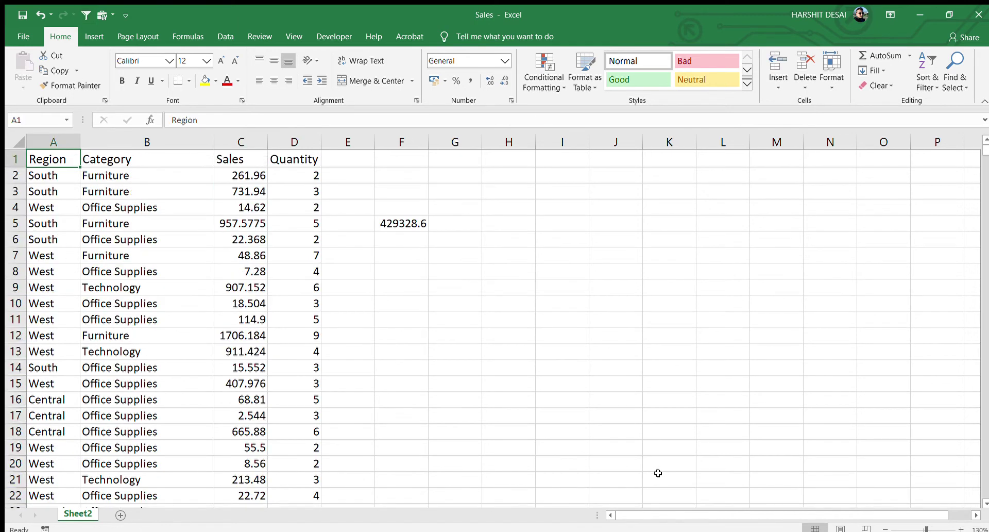
{"action": "key", "text": "Right"}
{"action": "key", "text": "Right"}
{"action": "key", "text": "Right"}
{"action": "key", "text": "Right"}
{"action": "key", "text": "Right"}
{"action": "key", "text": "Down"}
{"action": "key", "text": "Down"}
{"action": "key", "text": "Down"}
{"action": "key", "text": "Down"}
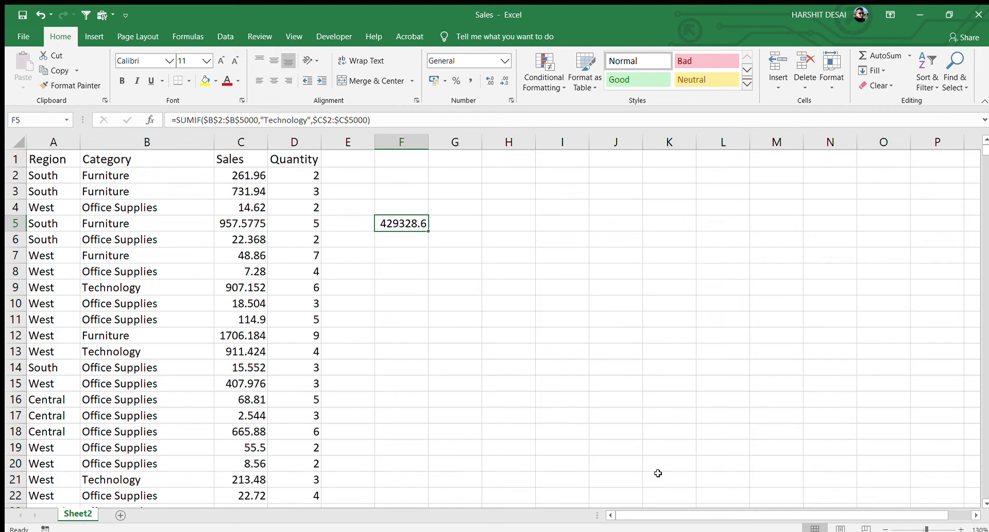
Replace F5's SUMIF total with an unfinished =sumif entry, which shows #NAME?
{"action": "key", "text": "Delete"}
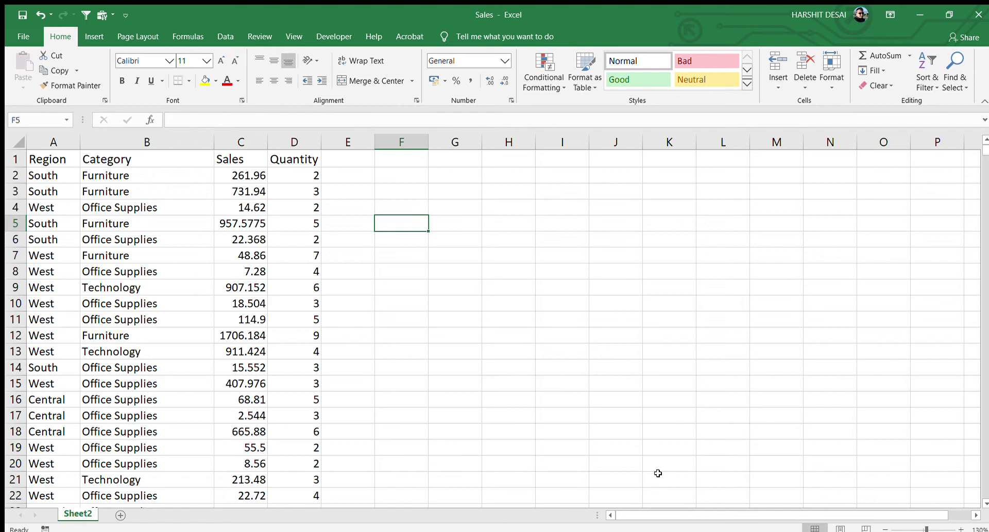
{"action": "type", "text": "=sumif"}
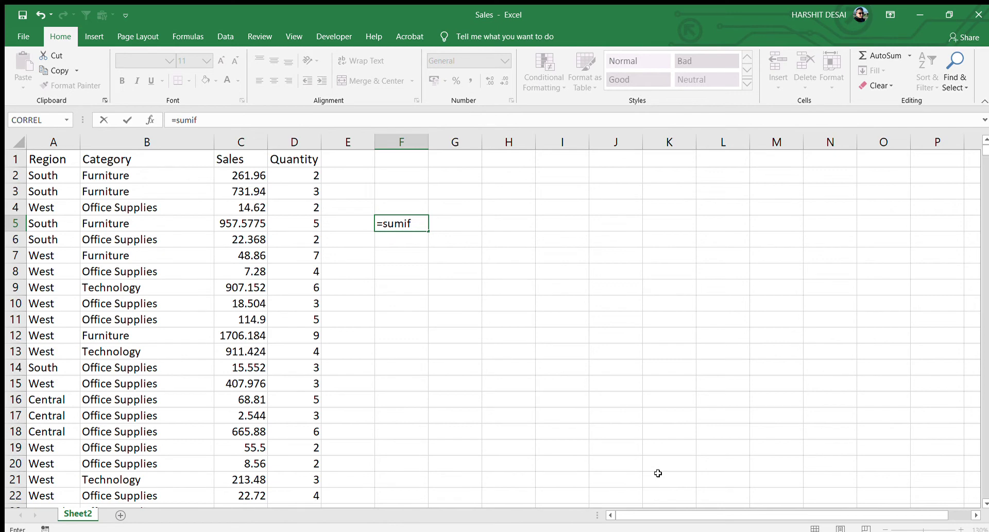
{"action": "key", "text": "Tab"}
{"action": "key", "text": "Left"}
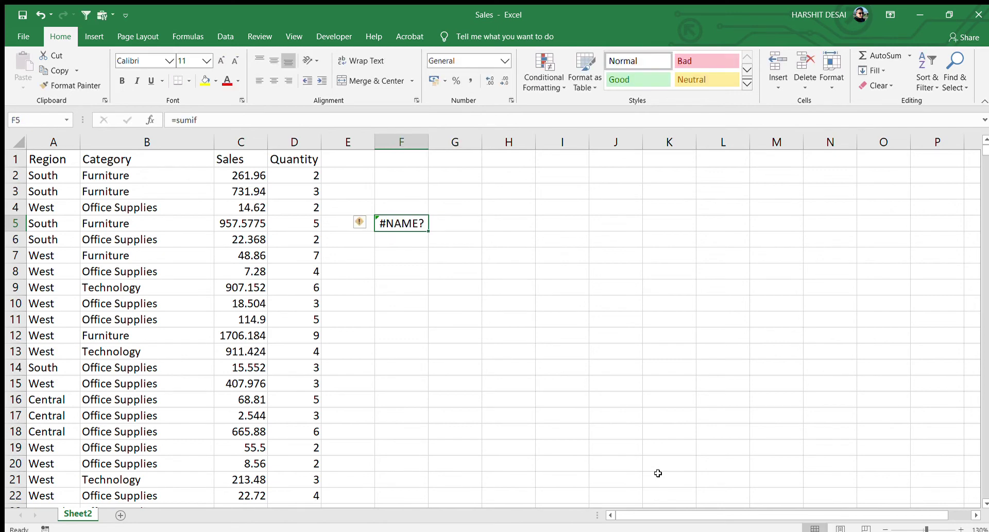
Replace the #NAME? entry with =SUMIFS(, correcting the function-name typos.
{"action": "key", "text": "Delete"}
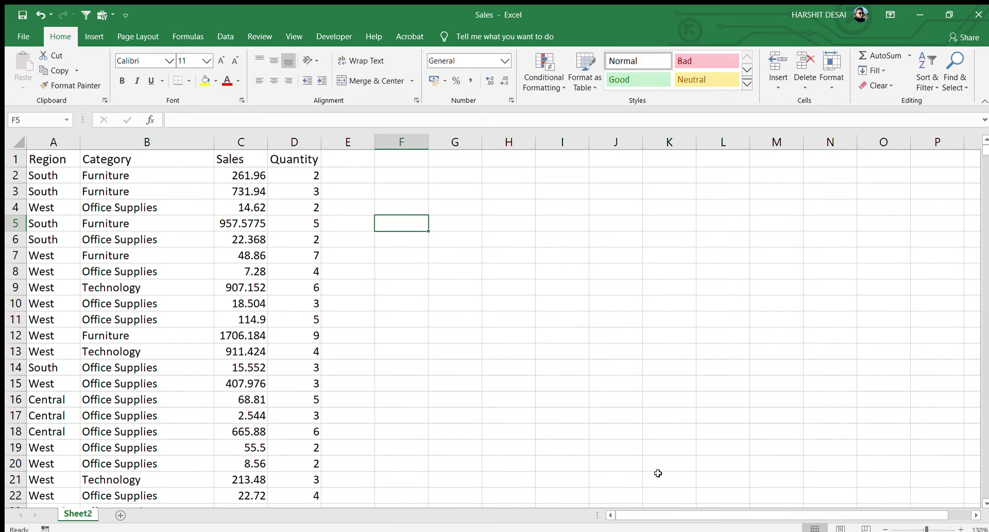
{"action": "type", "text": "=sum"}
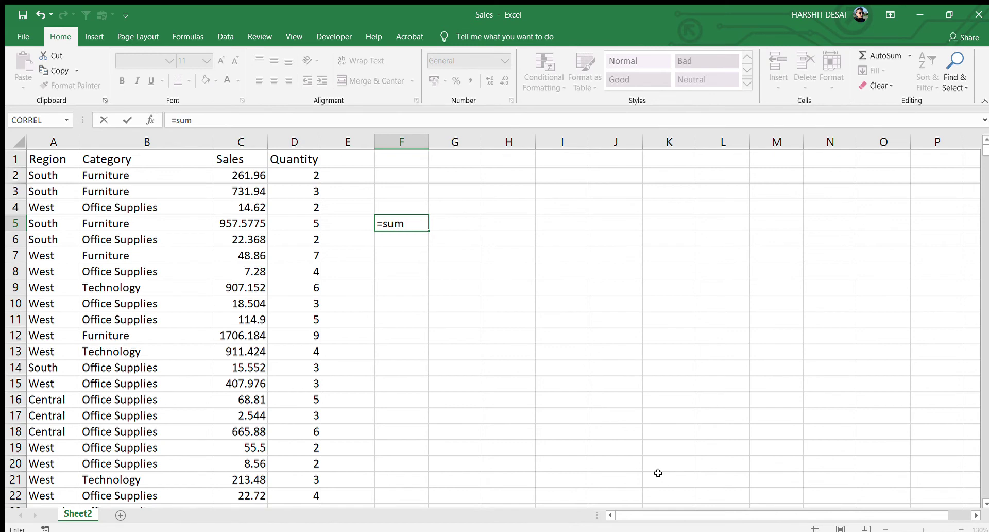
{"action": "type", "text": "ifs"}
{"action": "key", "text": "Tab"}
{"action": "key", "text": "BackSpace"}
{"action": "key", "text": "BackSpace"}
{"action": "key", "text": "BackSpace"}
{"action": "type", "text": "F("}
{"action": "key", "text": "BackSpace"}
{"action": "type", "text": "S("}
{"action": "key", "text": "Left"}
{"action": "key", "text": "Left"}
{"action": "key", "text": "Left"}
Add the absolute sum range $C$2:$C$5000 as the first SUMIFS argument.
{"action": "key", "text": "Up"}
{"action": "key", "text": "Up"}
{"action": "key", "text": "Up"}
{"action": "key", "text": "Up"}
{"action": "key", "text": "Down"}
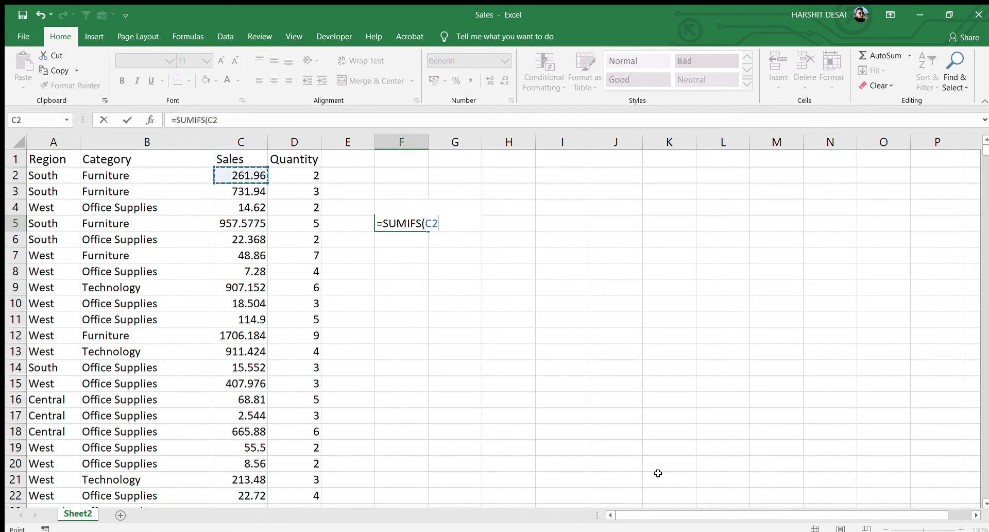
{"action": "key", "text": "ctrl+shift+Down"}
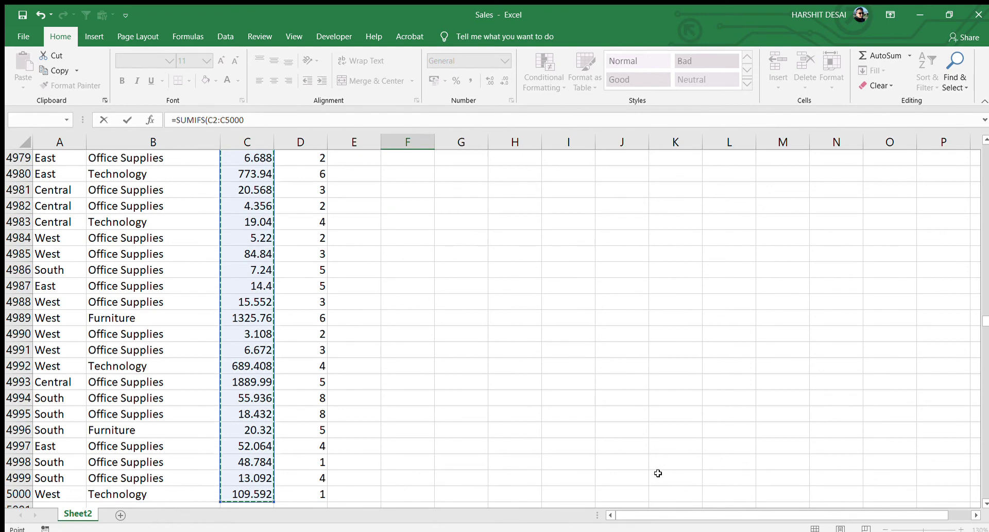
{"action": "key", "text": "F4"}
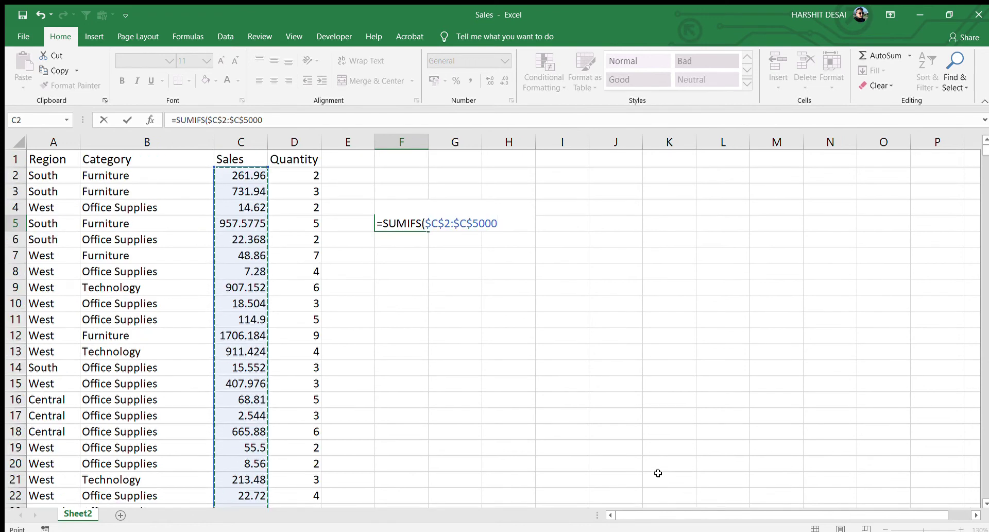
{"action": "type", "text": ","}
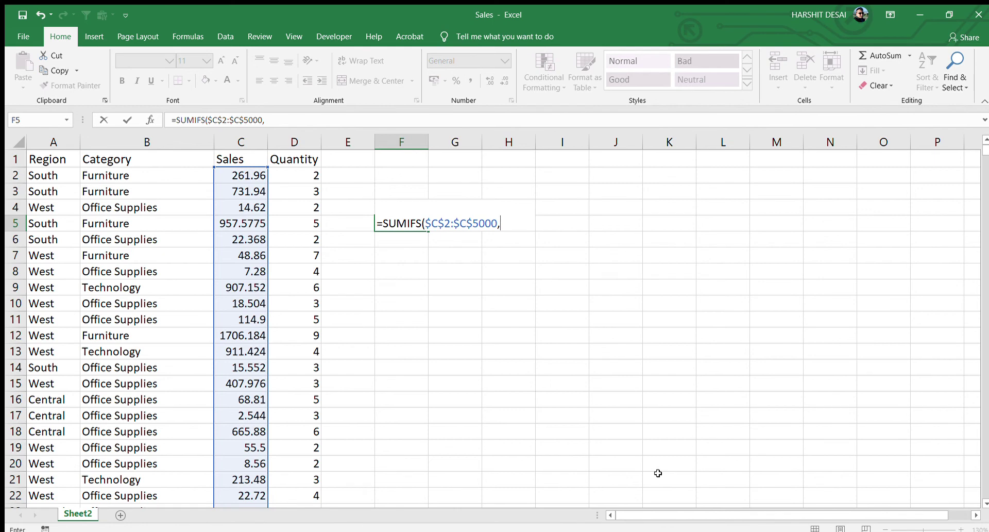
Add criteria range $B$2:$B$5000 with criterion "Technology".
{"action": "key", "text": "Left"}
{"action": "key", "text": "Left"}
{"action": "key", "text": "Left"}
{"action": "key", "text": "Left"}
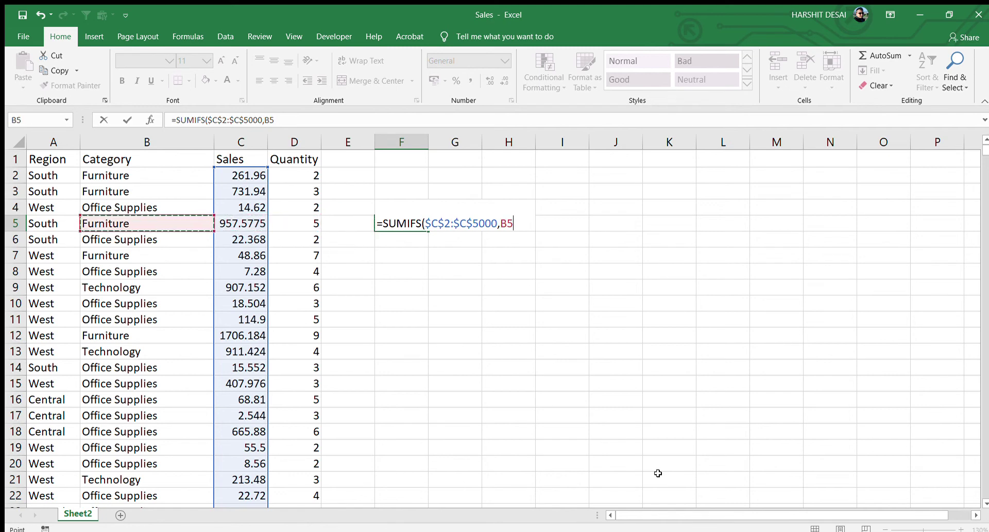
{"action": "key", "text": "Up"}
{"action": "key", "text": "Up"}
{"action": "key", "text": "Up"}
{"action": "key", "text": "ctrl+shift+Down"}
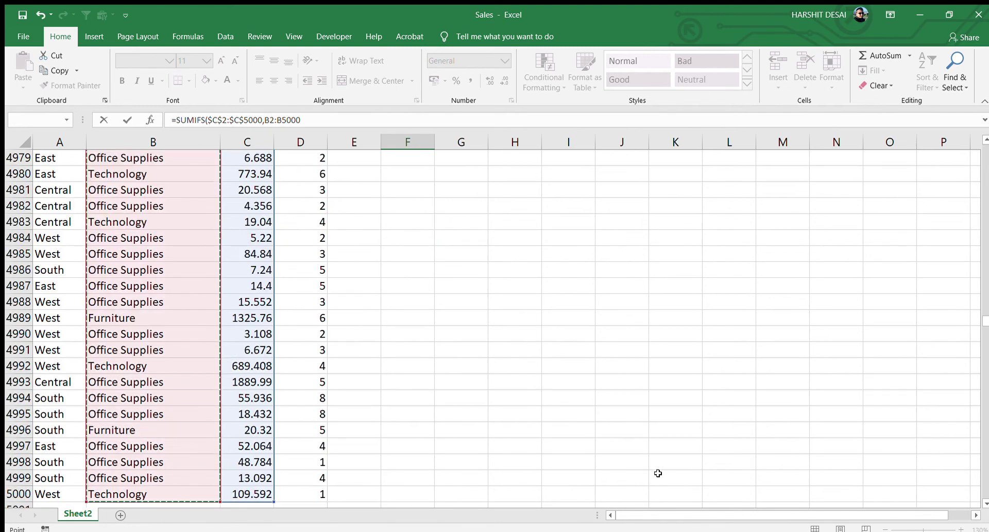
{"action": "key", "text": "F4"}
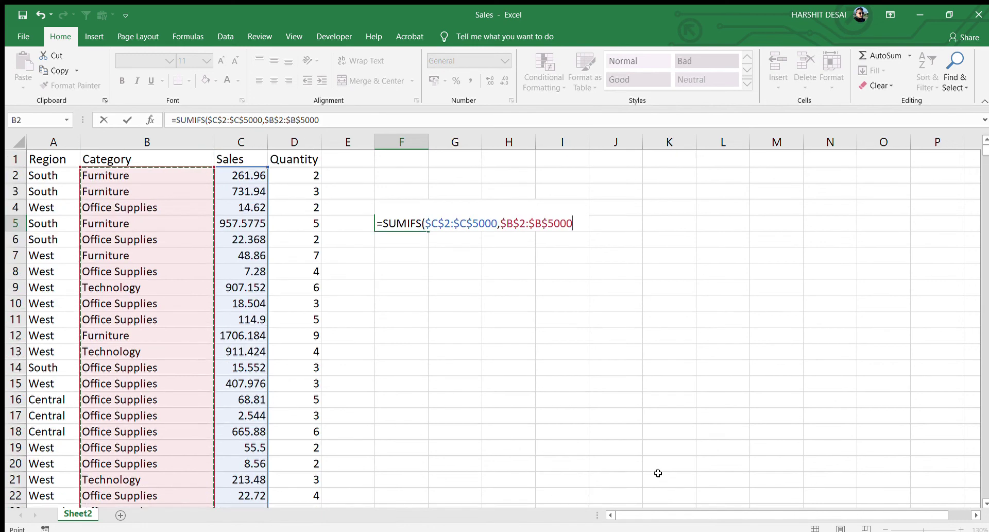
{"action": "type", "text": ","}
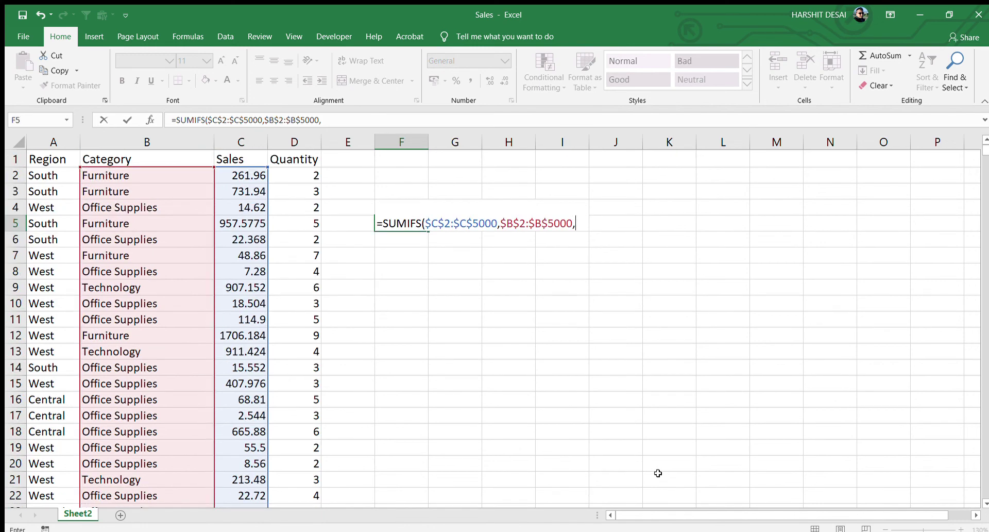
{"action": "type", "text": "\"Technology"}
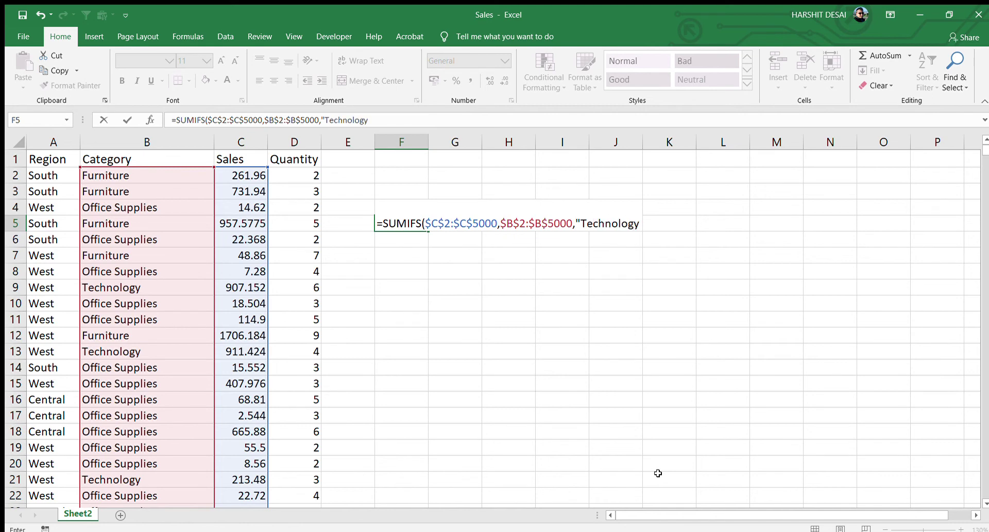
{"action": "type", "text": "\","}
Add the region criterion $A$2:$A$5000 equal to "West" and close the formula.
{"action": "key", "text": "Left"}
{"action": "key", "text": "Left"}
{"action": "key", "text": "Left"}
{"action": "key", "text": "Left"}
{"action": "key", "text": "Up"}
{"action": "key", "text": "Up"}
{"action": "key", "text": "Left"}
{"action": "key", "text": "Up"}
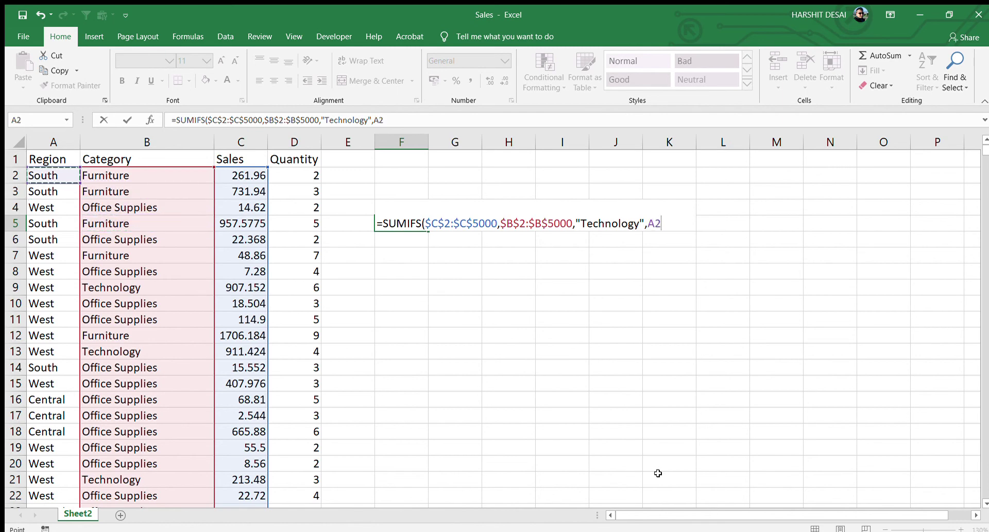
{"action": "key", "text": "ctrl+shift+Down"}
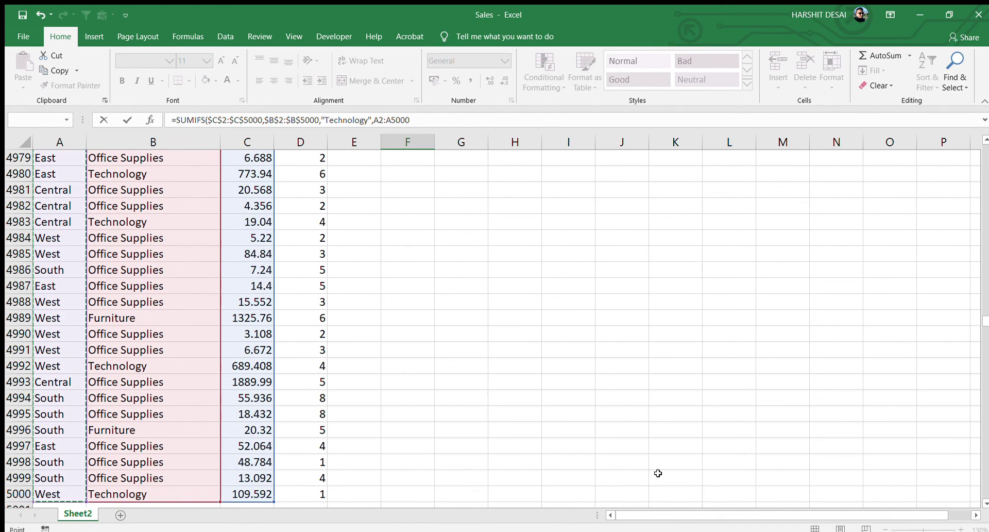
{"action": "key", "text": "F4"}
{"action": "type", "text": ","}
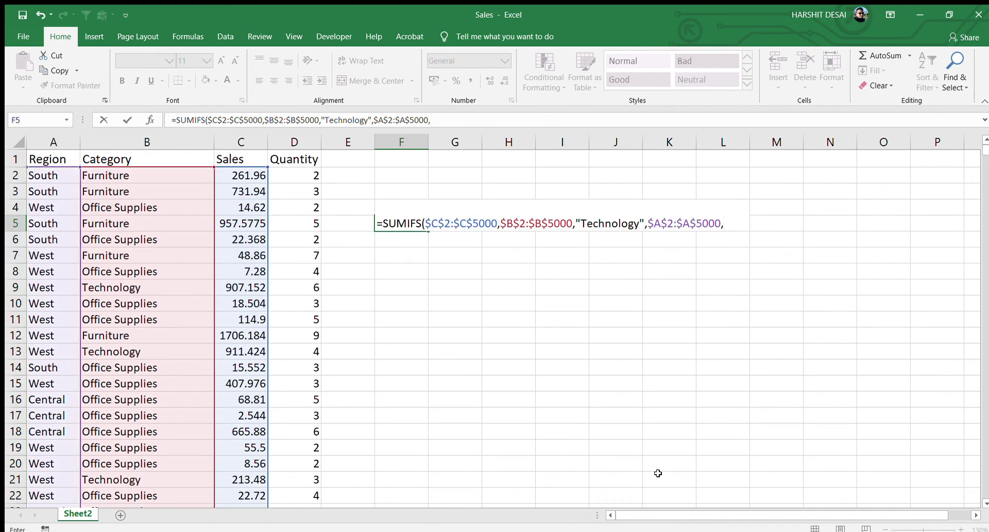
{"action": "type", "text": "\"West\")"}
Commit the SUMIFS, showing 123868.7, and jump to the table's top-left cell.
{"action": "key", "text": "Return"}
{"action": "key", "text": "Up"}
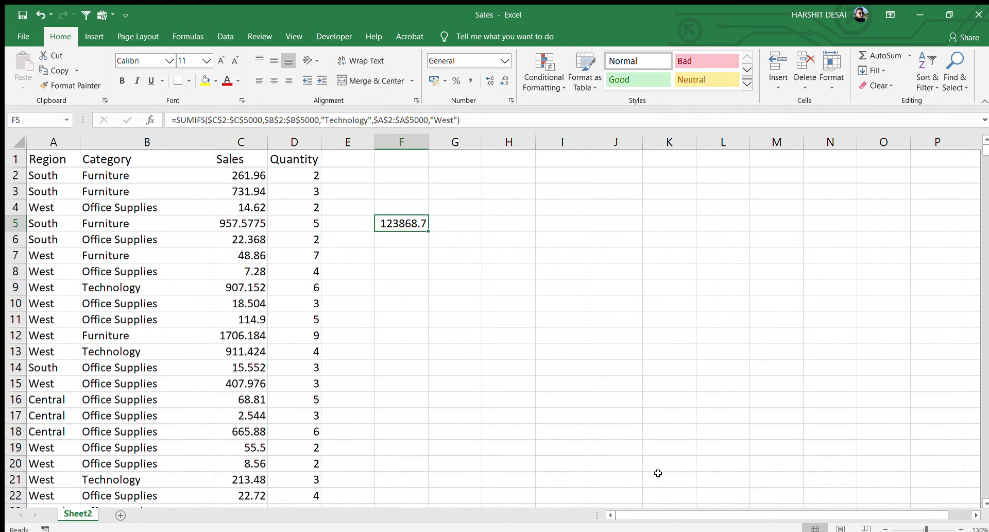
{"action": "key", "text": "ctrl+Up"}
{"action": "key", "text": "ctrl+Left"}
{"action": "key", "text": "ctrl+Left"}
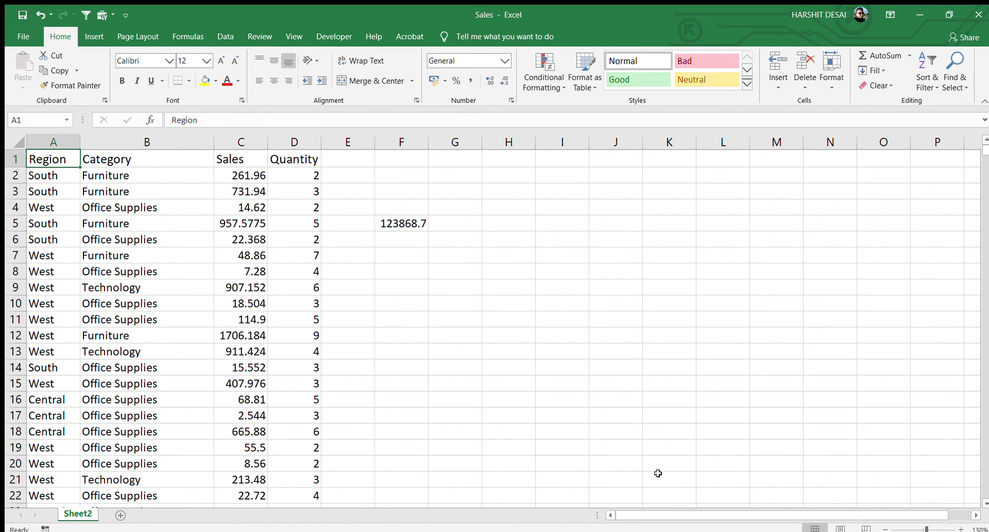
{"action": "key", "text": "ctrl+shift+l"}
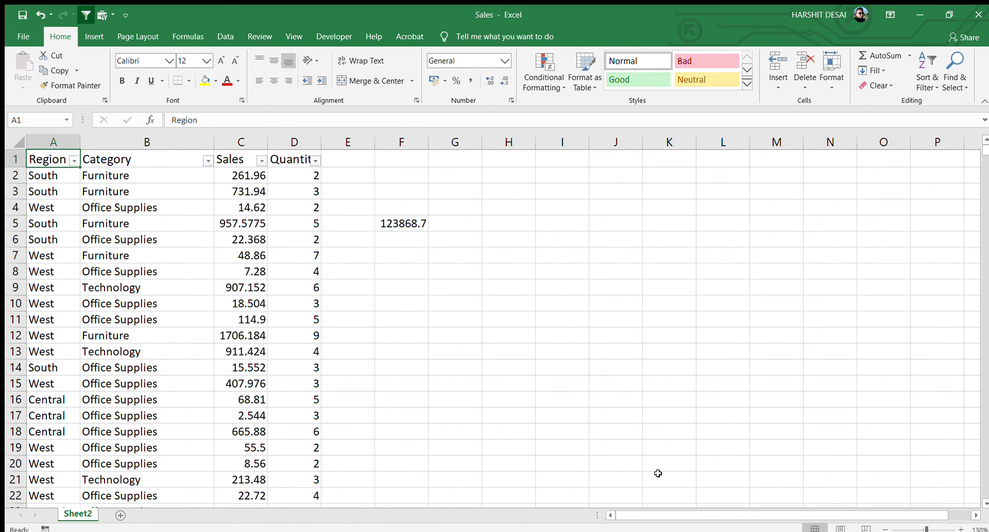
{"action": "key", "text": "Right"}
{"action": "key", "text": "Right"}
{"action": "key", "text": "Left"}
{"action": "key", "text": "Left"}
{"action": "key", "text": "ctrl+shift+l"}
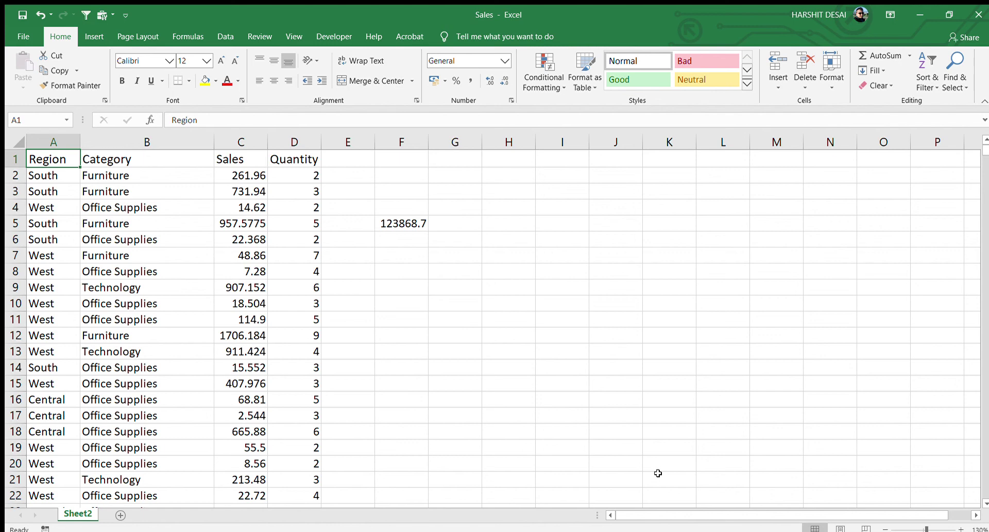
{"action": "key", "text": "ctrl+shift+l"}
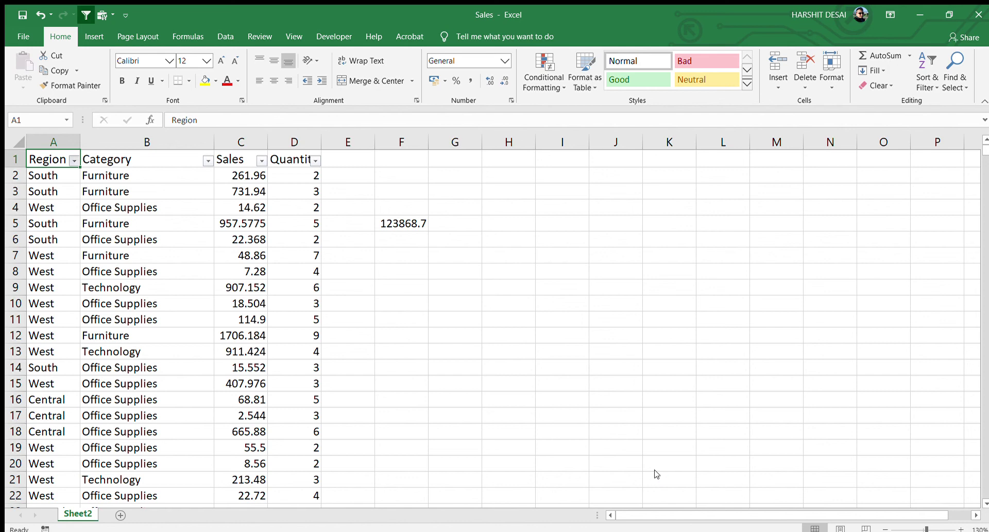
{"action": "key", "text": "ctrl+shift+w"}
{"action": "key", "text": "alt+Down"}
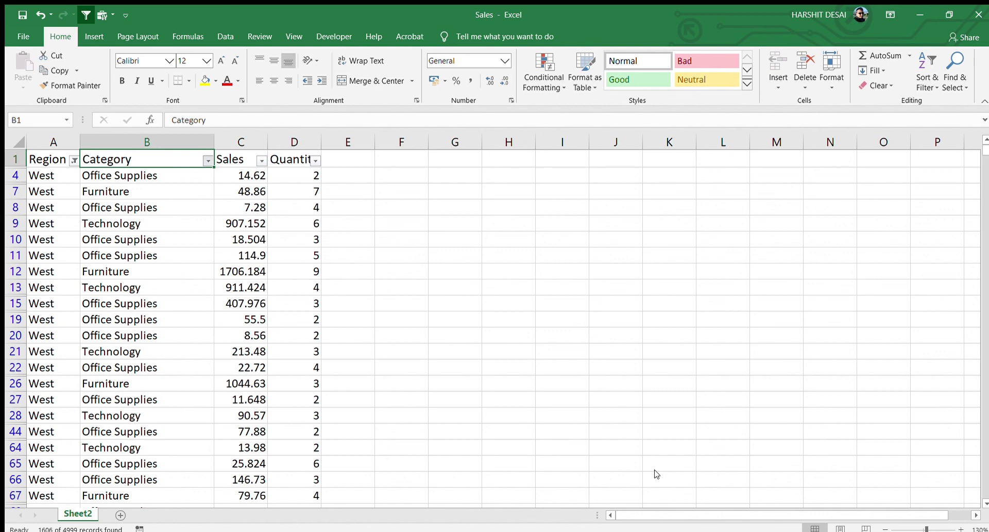
{"action": "key", "text": "Return"}
{"action": "key", "text": "Right"}
{"action": "key", "text": "Down"}
{"action": "key", "text": "Down"}
{"action": "key", "text": "Up"}
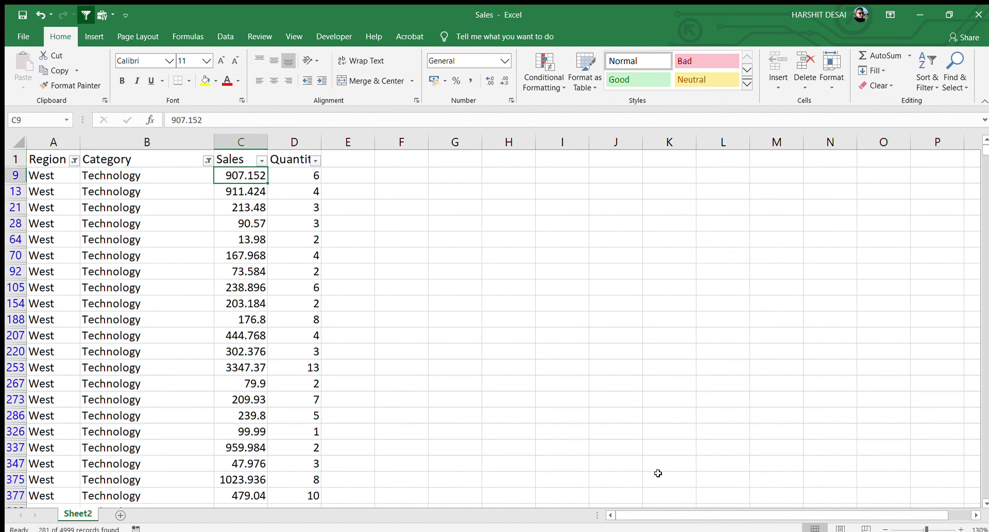
{"action": "key", "text": "ctrl+shift+Down"}
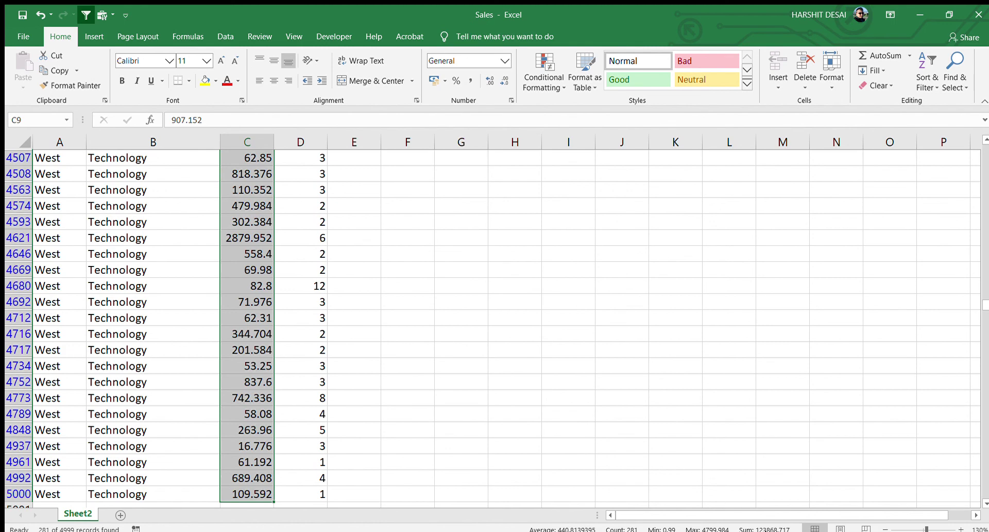
{"action": "key", "text": "ctrl+Home"}
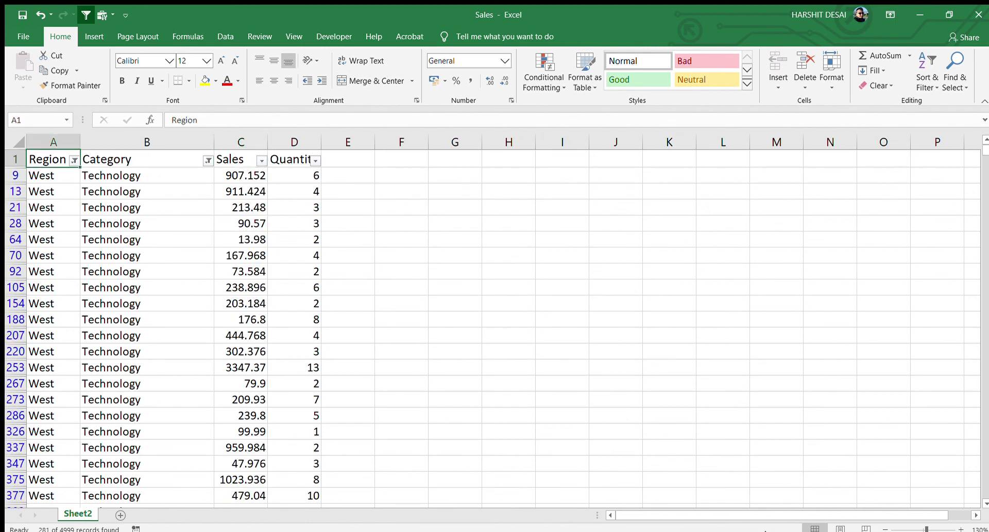
{"action": "key", "text": "ctrl+shift+l"}
{"action": "key", "text": "Right"}
{"action": "key", "text": "Right"}
{"action": "key", "text": "Right"}
{"action": "key", "text": "Right"}
{"action": "key", "text": "Down"}
{"action": "key", "text": "Down"}
{"action": "key", "text": "Down"}
{"action": "key", "text": "Down"}
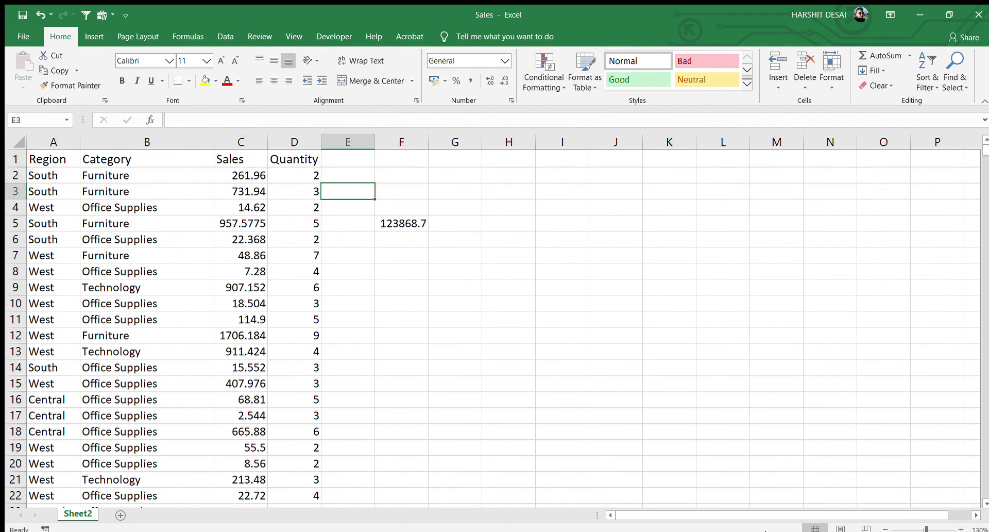
{"action": "key", "text": "Right"}
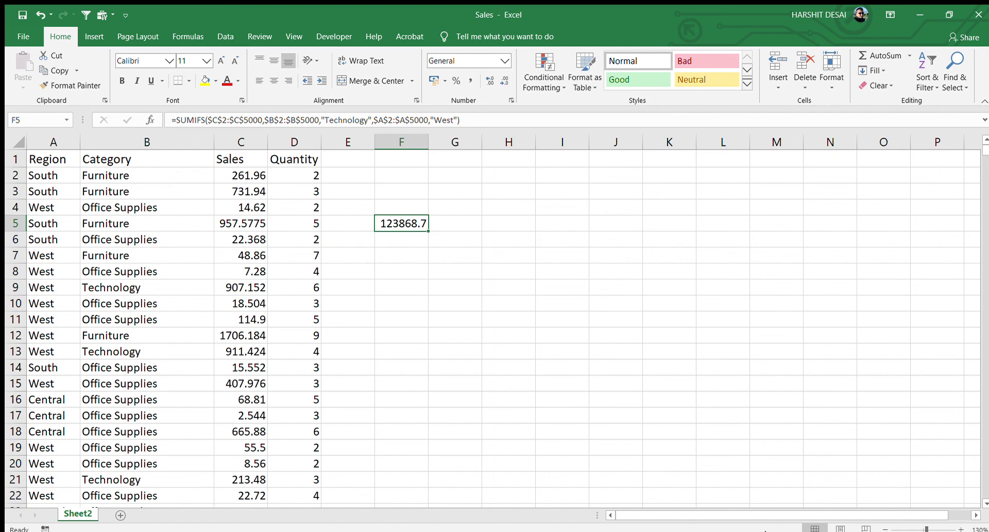
{"action": "key", "text": "F2"}
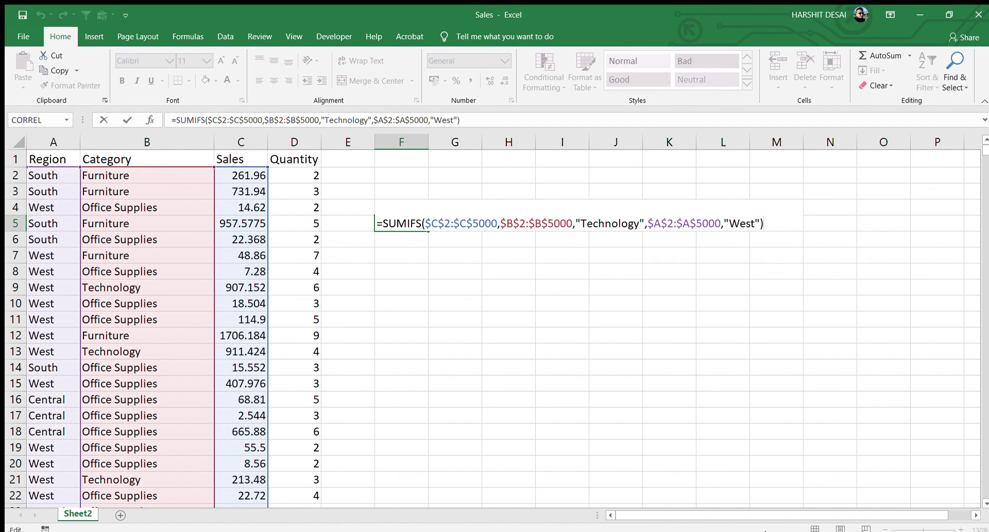
{"action": "key", "text": "ctrl+Return"}
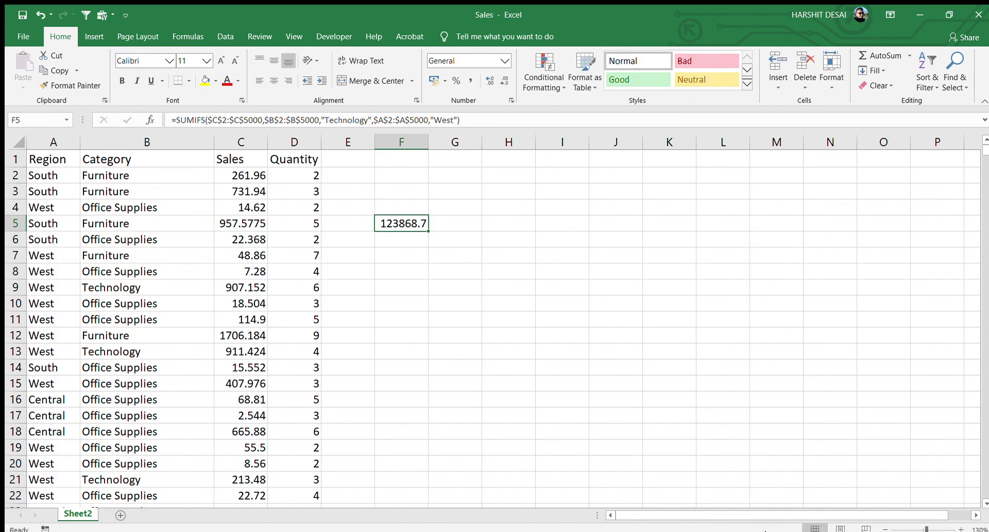
{"action": "key", "text": "Left"}
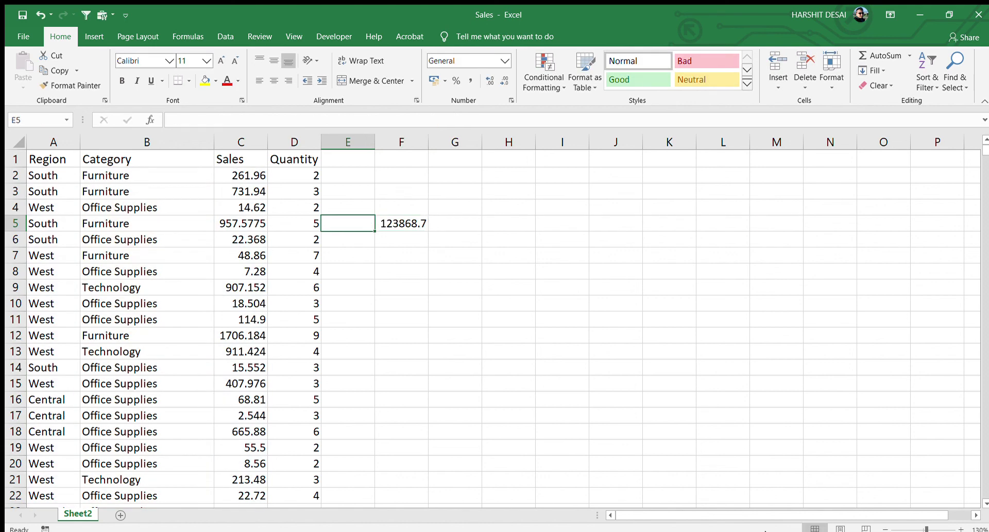